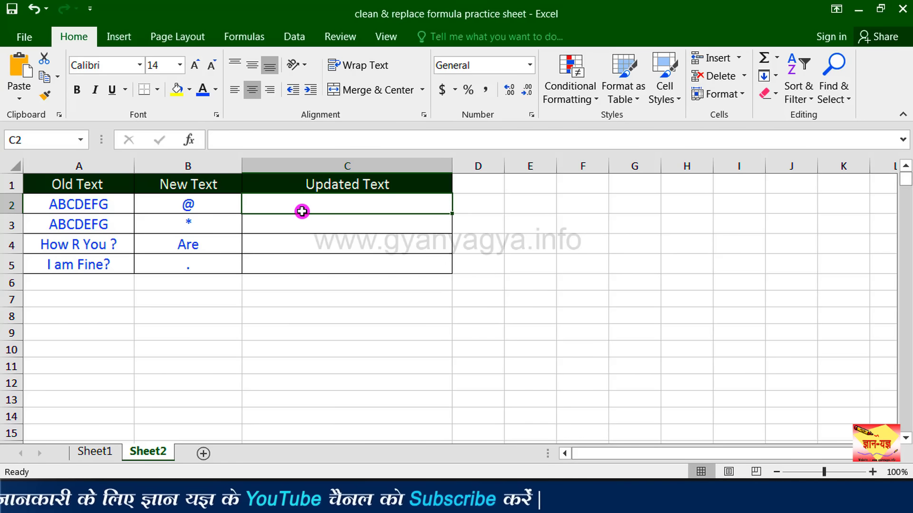
Enter a REPLACE formula in C2 that swaps 1 character of A2, starting at position 4, for the text in B2
{"action": "type", "text": "=rep"}
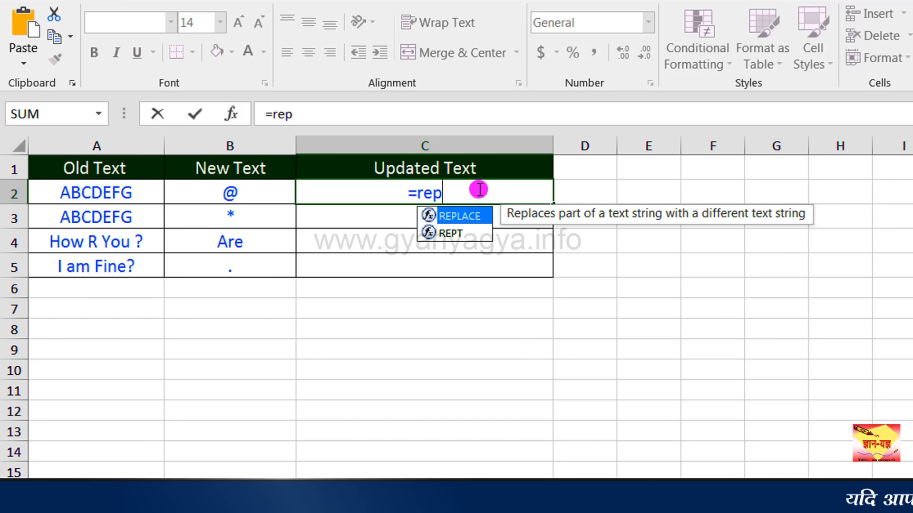
{"action": "double_click", "coordinate": [487, 218]}
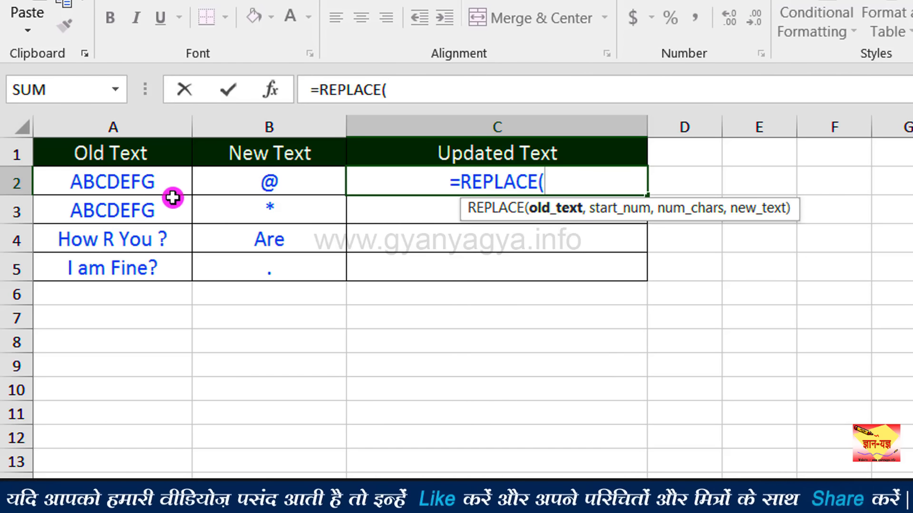
{"action": "left_click", "coordinate": [162, 186]}
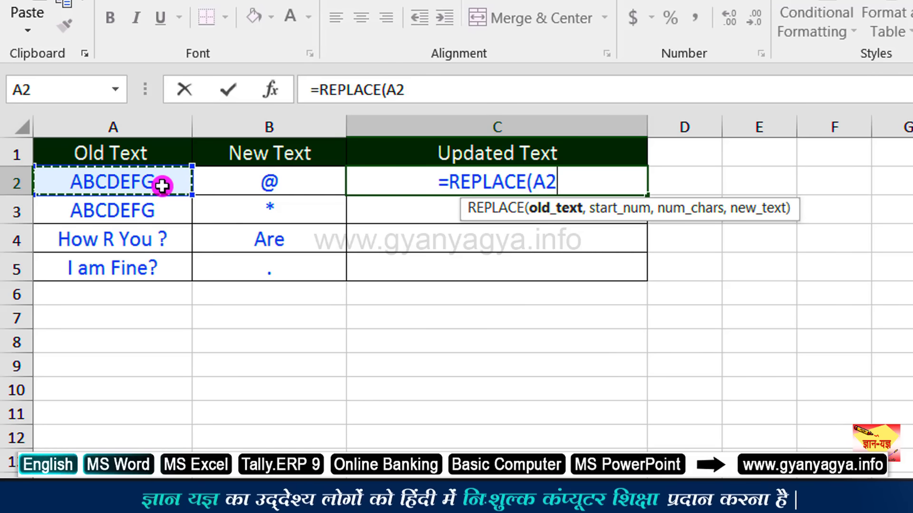
{"action": "type", "text": ","}
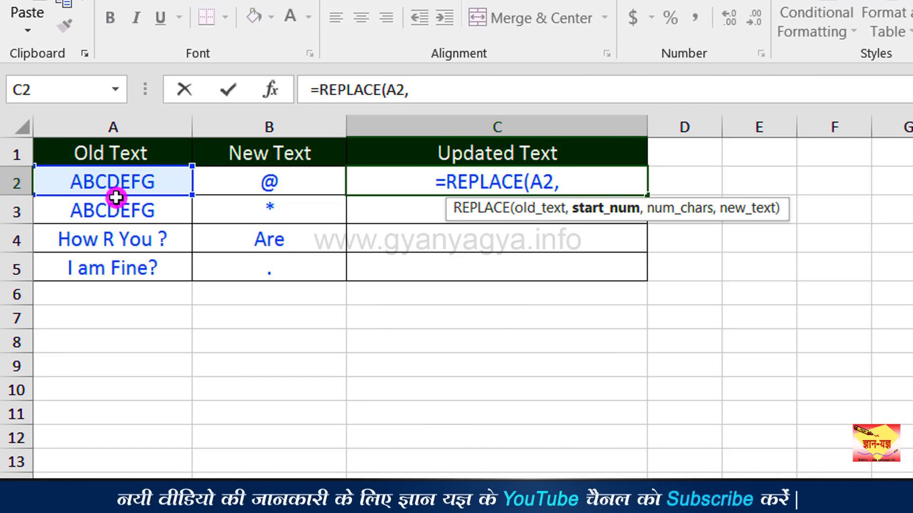
{"action": "type", "text": "4"}
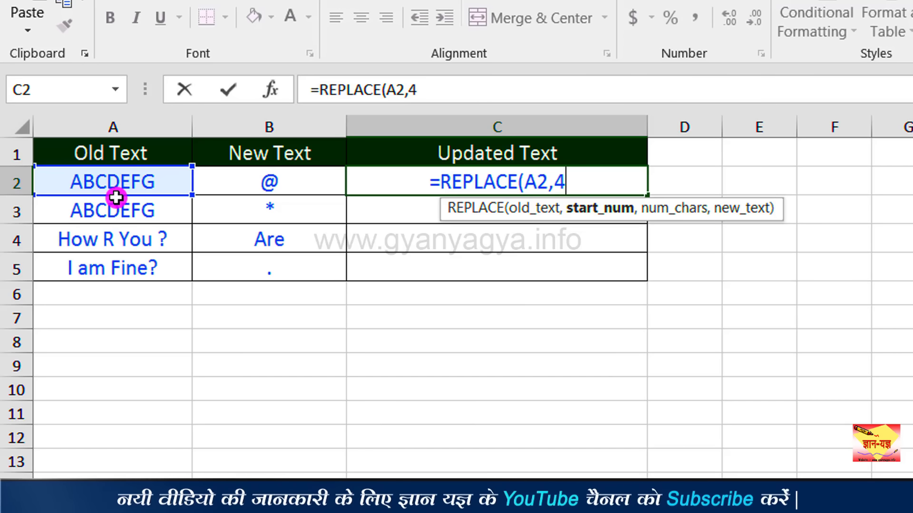
{"action": "left_click", "coordinate": [561, 186]}
{"action": "type", "text": ","}
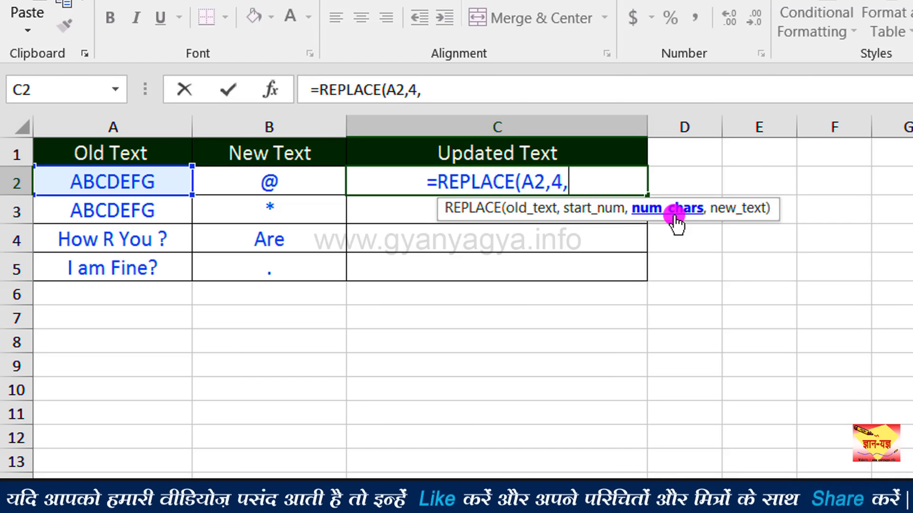
{"action": "type", "text": "1"}
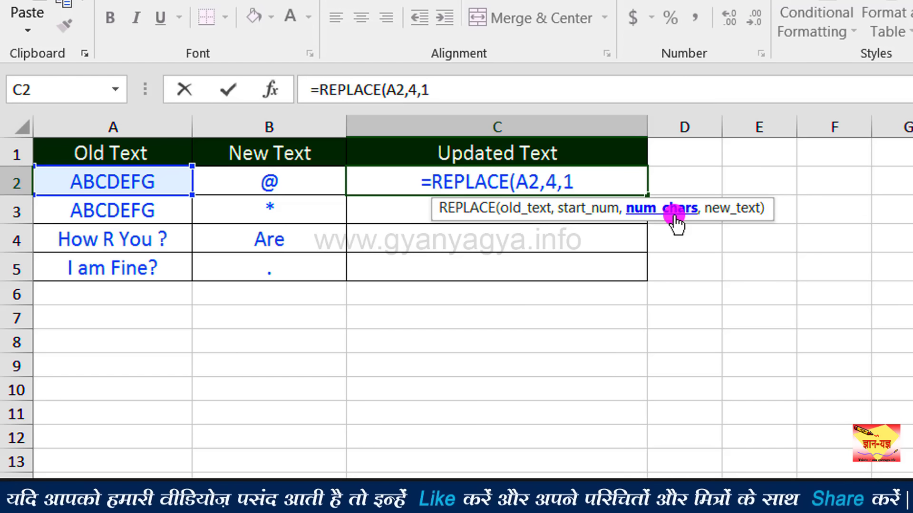
{"action": "type", "text": ","}
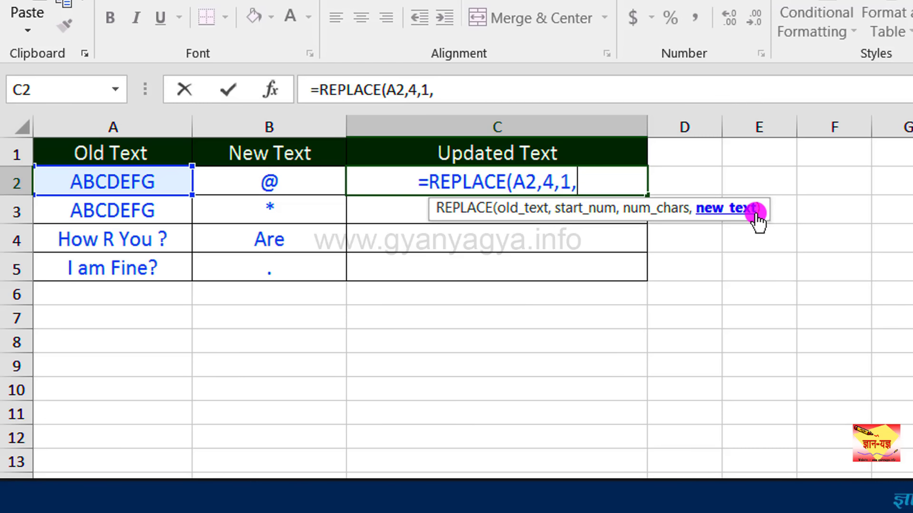
{"action": "left_click", "coordinate": [294, 185]}
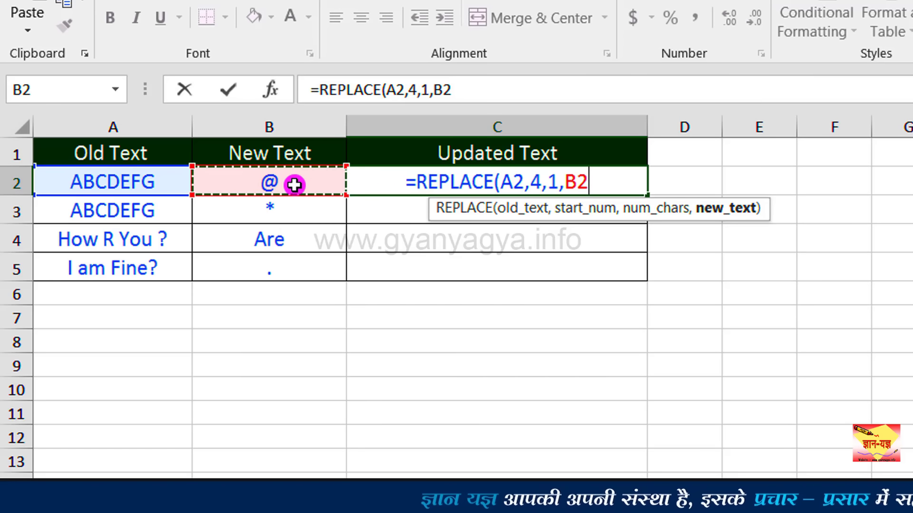
{"action": "type", "text": ")"}
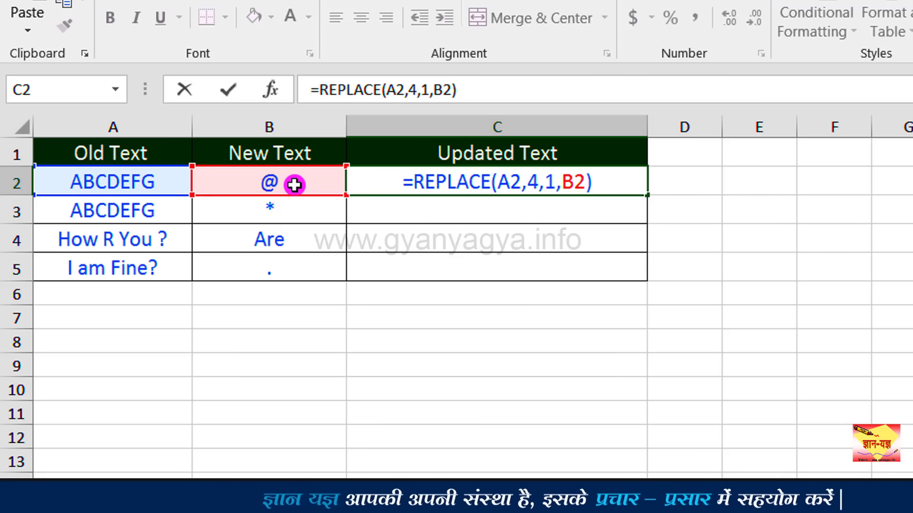
{"action": "key", "text": "Return"}
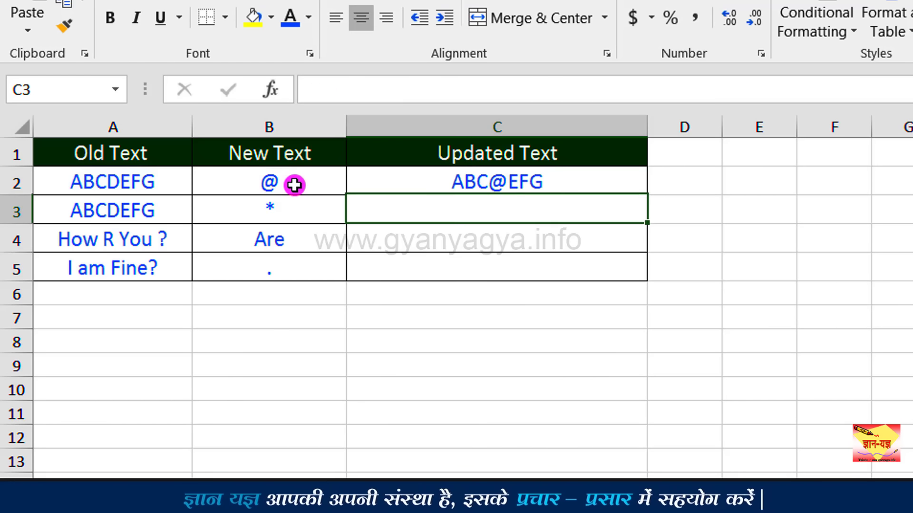
{"action": "left_click", "coordinate": [600, 186]}
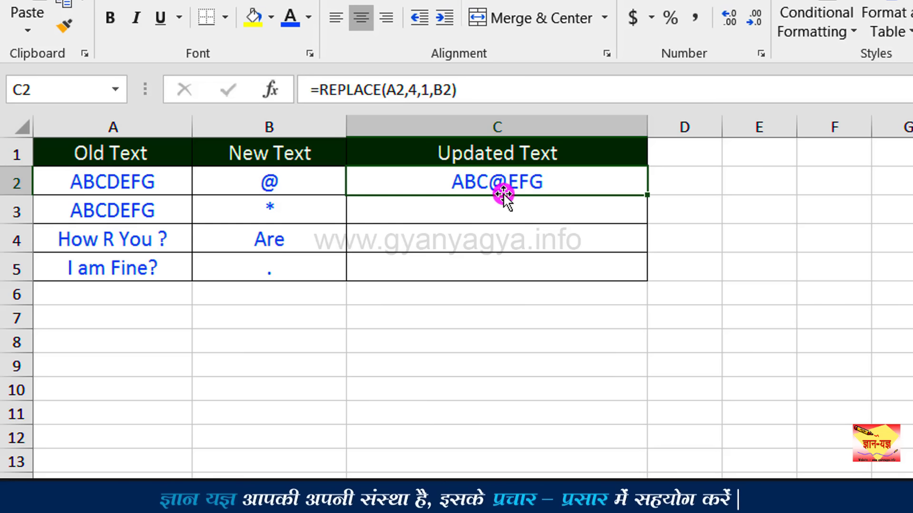
Enter a REPLACE formula in C3 that swaps 4 characters of A3, starting at position 2, for the text in B3
{"action": "left_click", "coordinate": [521, 212]}
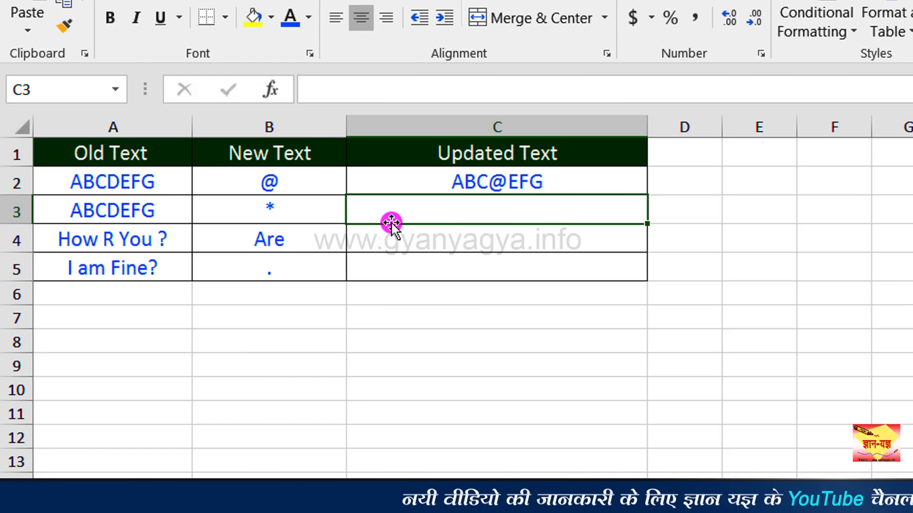
{"action": "type", "text": "=rep"}
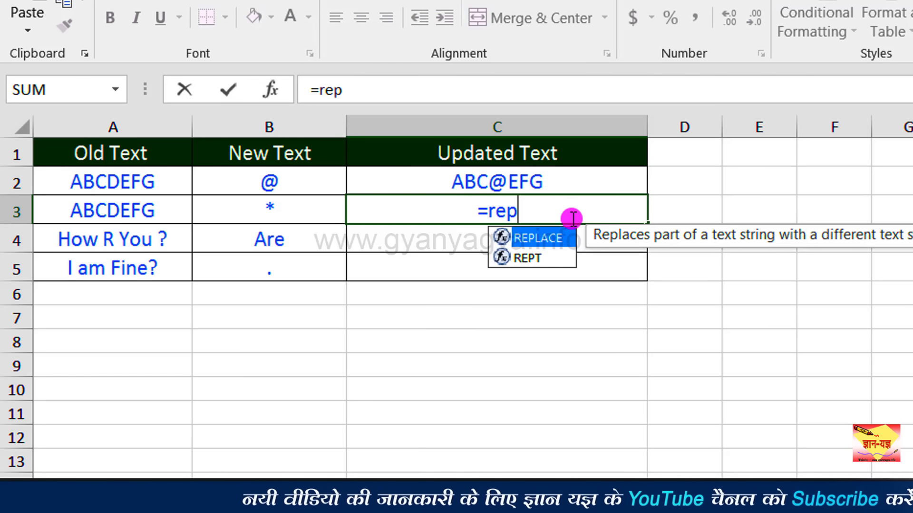
{"action": "double_click", "coordinate": [549, 238]}
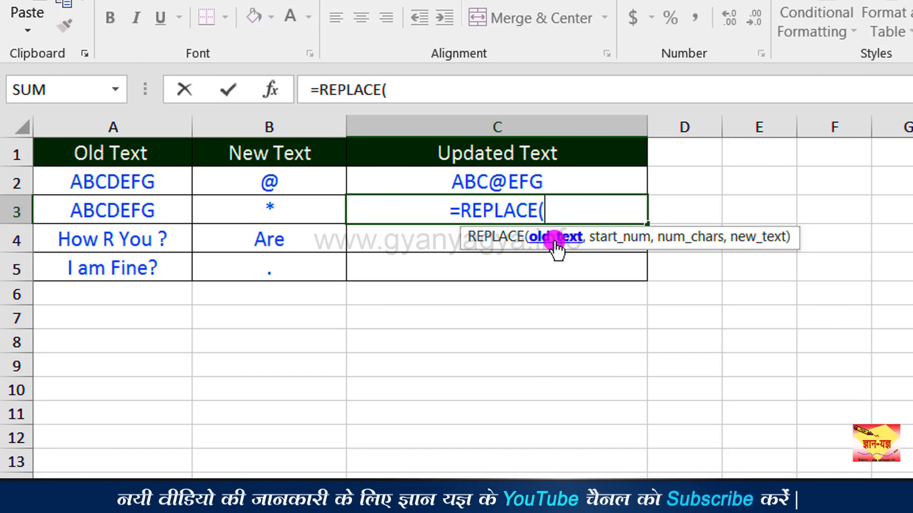
{"action": "left_click", "coordinate": [145, 211]}
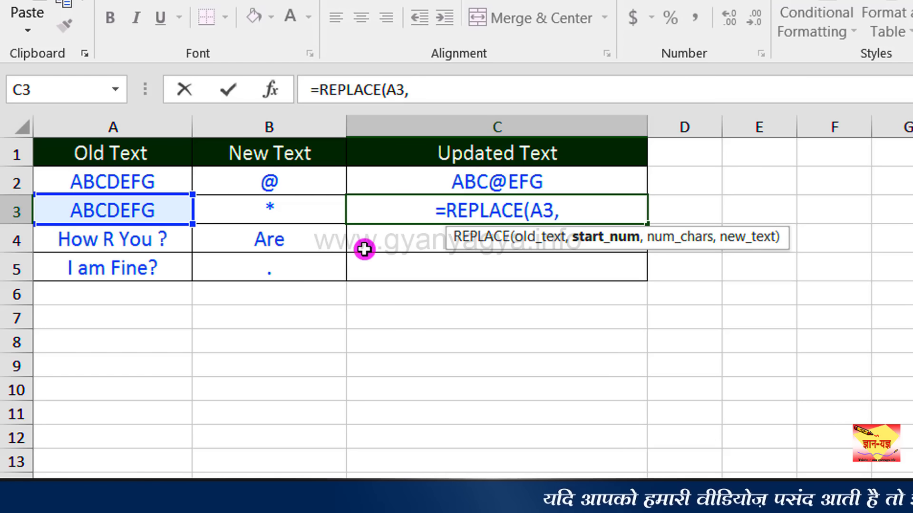
{"action": "type", "text": "2"}
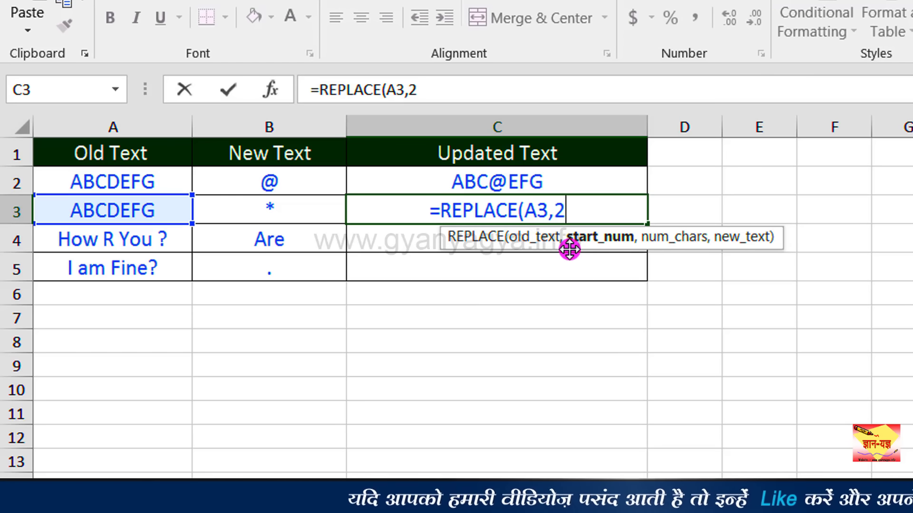
{"action": "type", "text": ","}
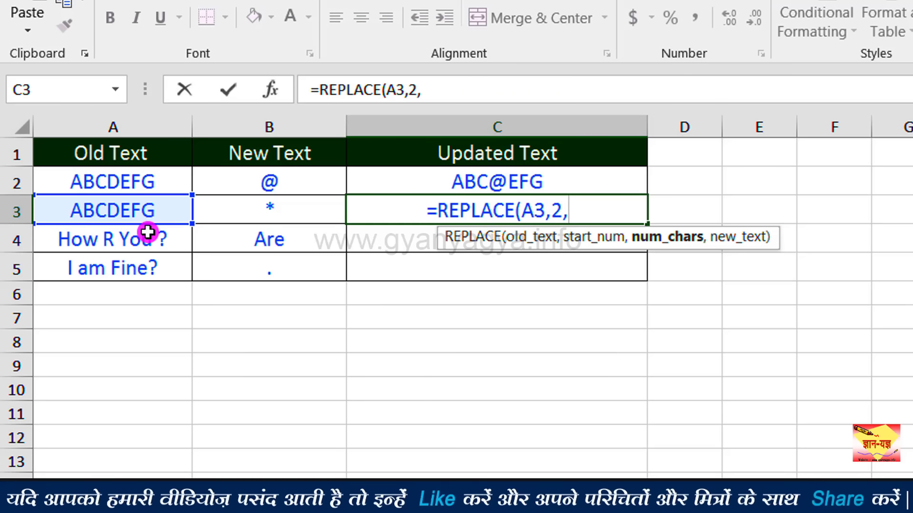
{"action": "type", "text": "4"}
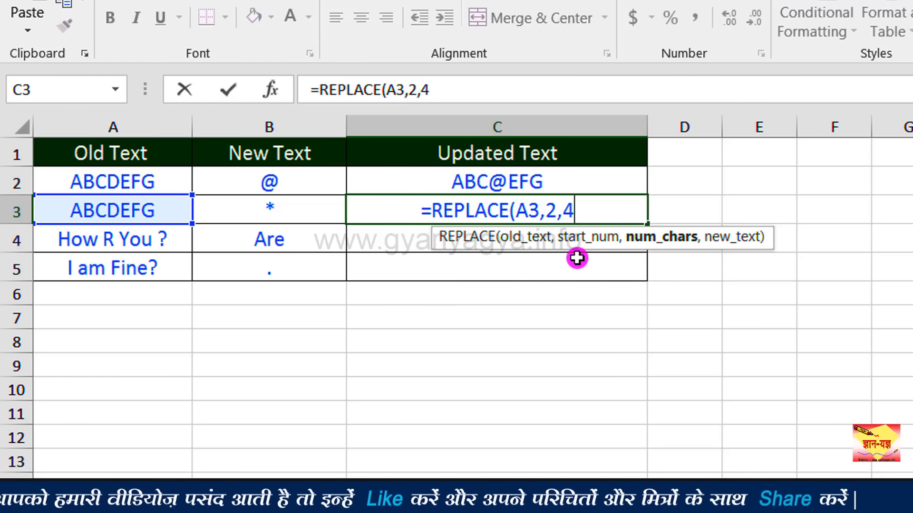
{"action": "type", "text": ","}
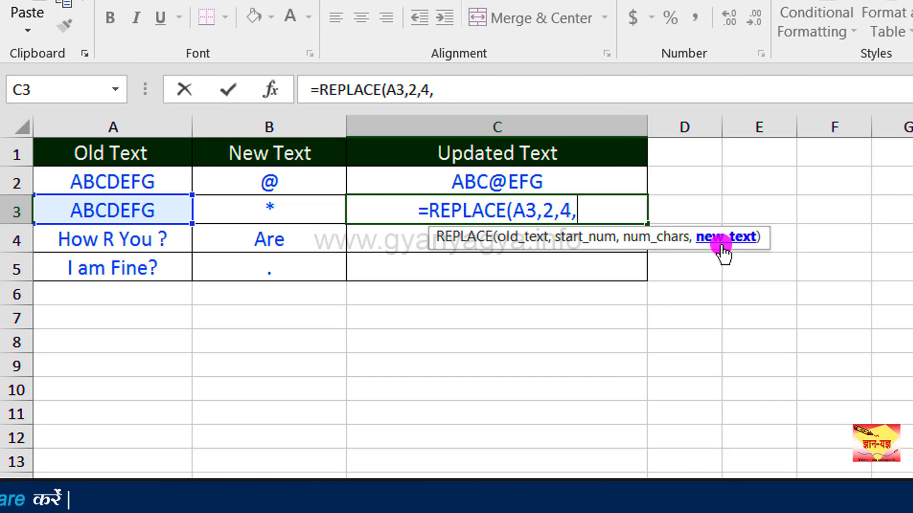
{"action": "left_click", "coordinate": [311, 216]}
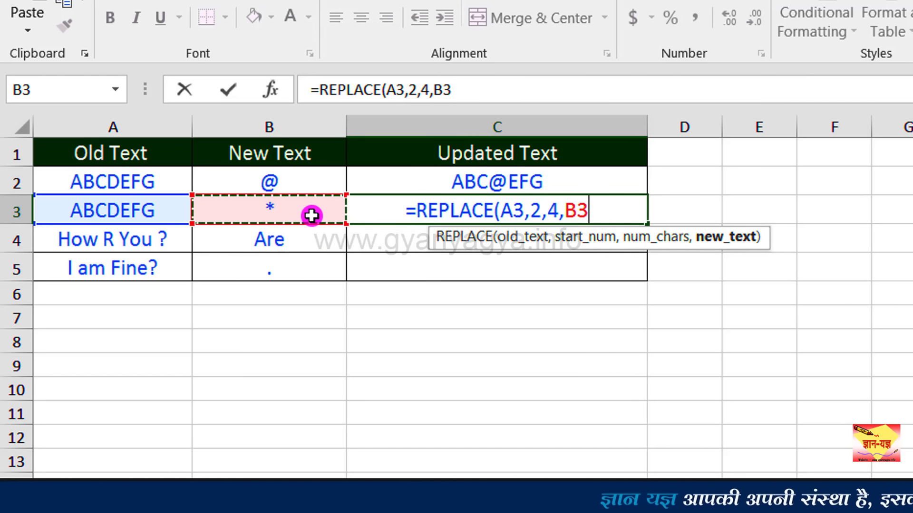
{"action": "type", "text": ")"}
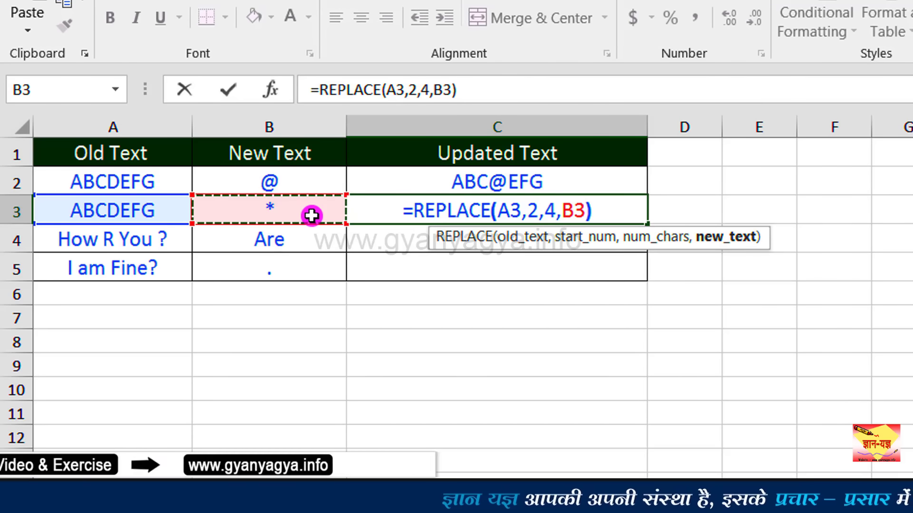
{"action": "key", "text": "Return"}
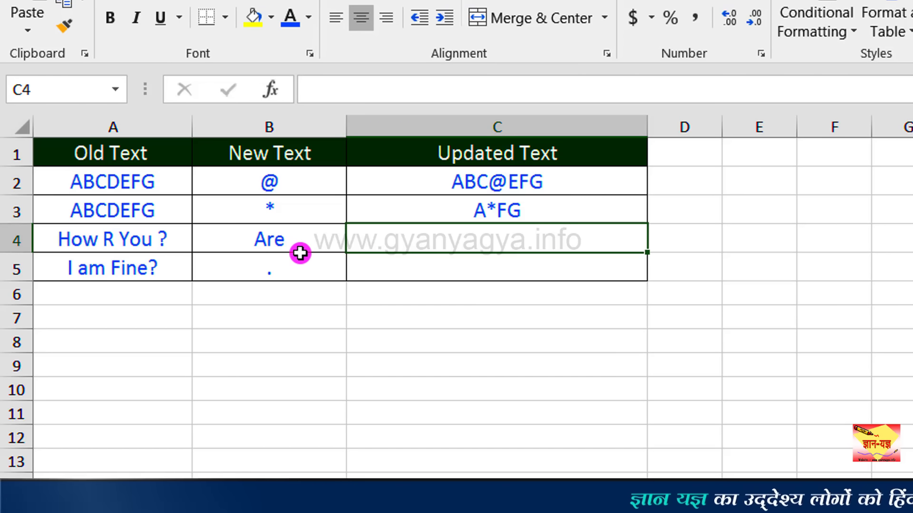
Enter a REPLACE formula in C4 that swaps 1 character of A4, starting at position 5, for the text in B4
{"action": "type", "text": "=re"}
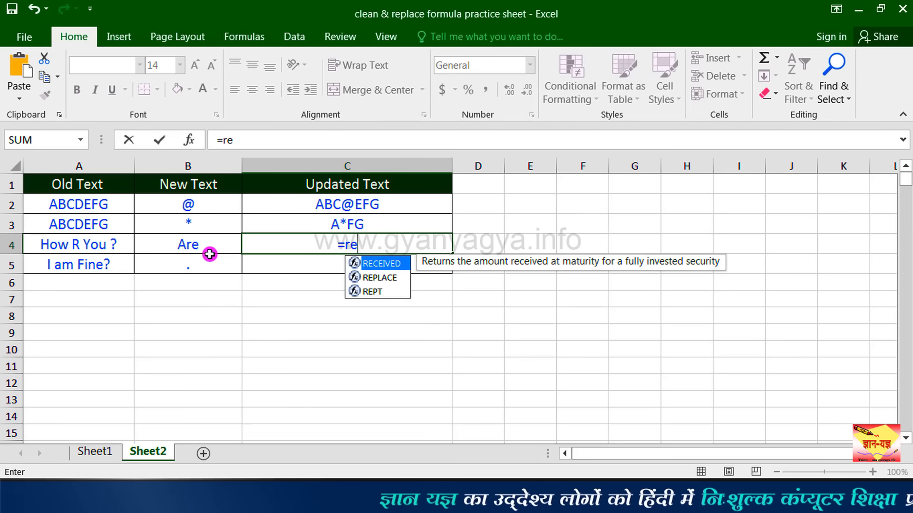
{"action": "double_click", "coordinate": [373, 278]}
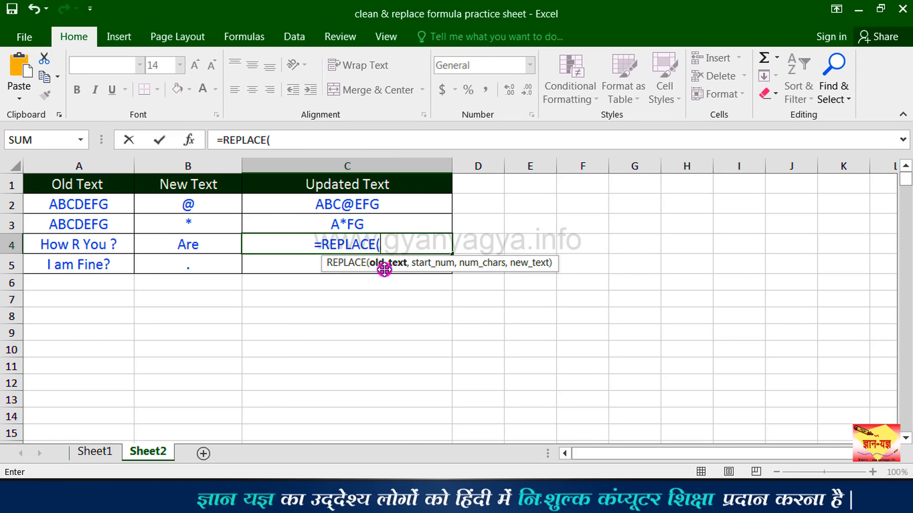
{"action": "left_click", "coordinate": [97, 245]}
{"action": "type", "text": ","}
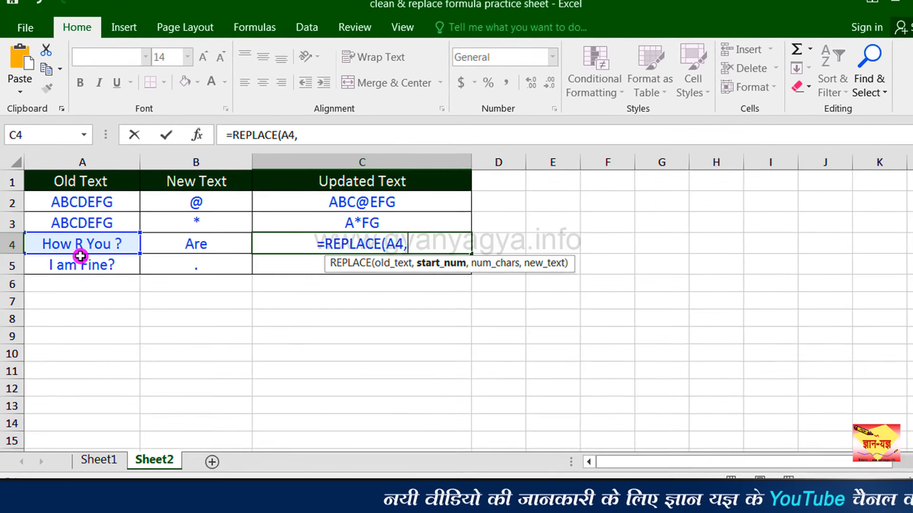
{"action": "type", "text": "5"}
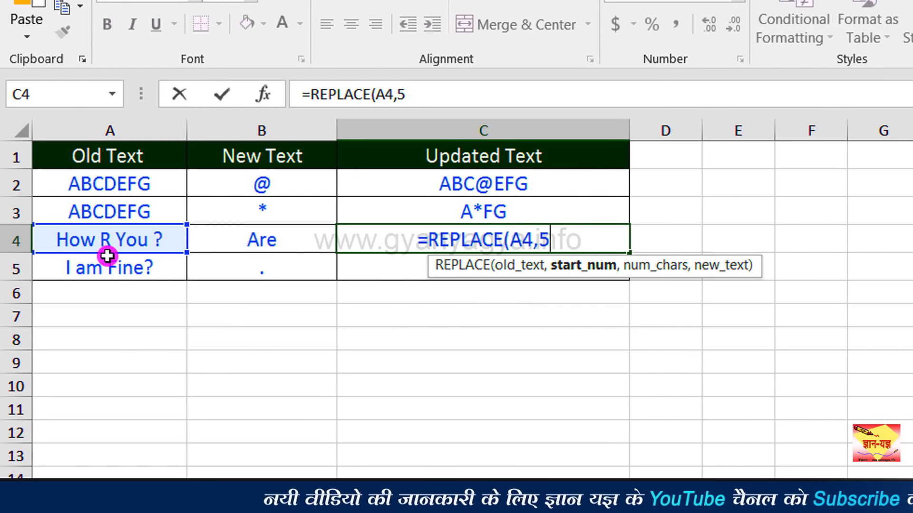
{"action": "type", "text": ","}
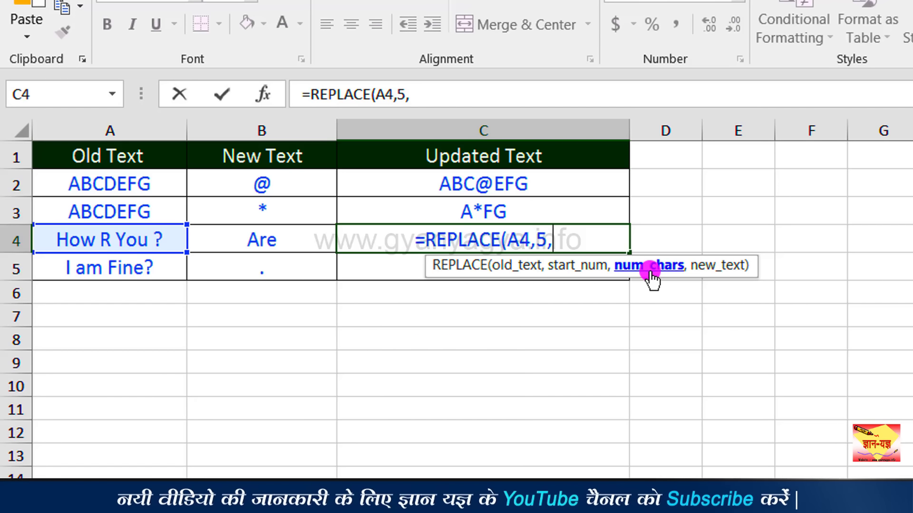
{"action": "type", "text": "1"}
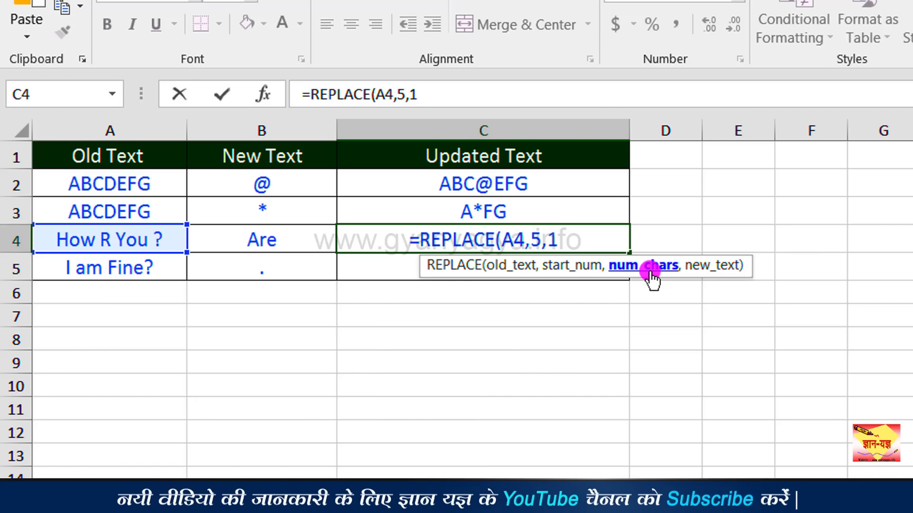
{"action": "type", "text": ","}
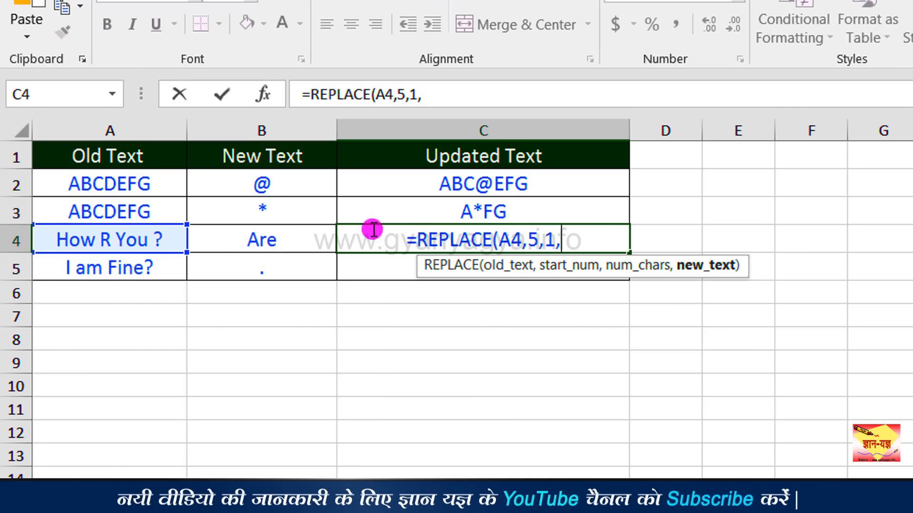
{"action": "left_click", "coordinate": [310, 236]}
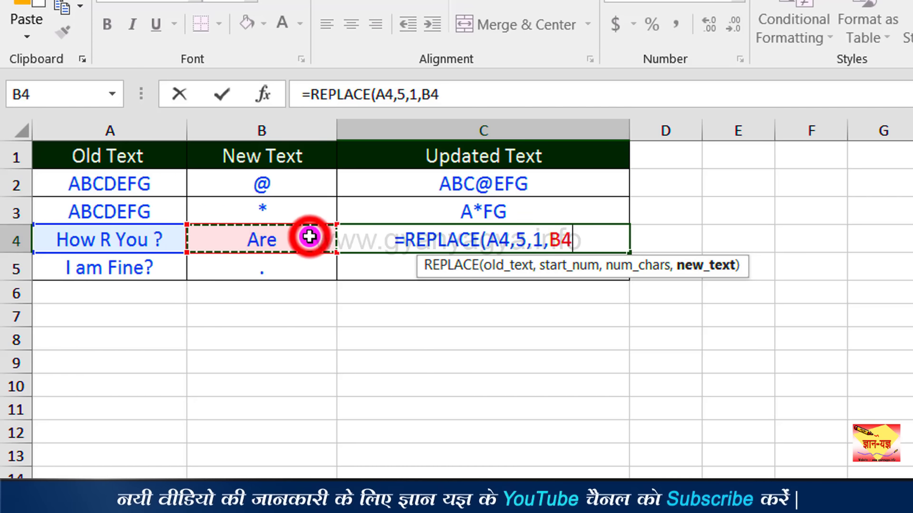
{"action": "type", "text": ")"}
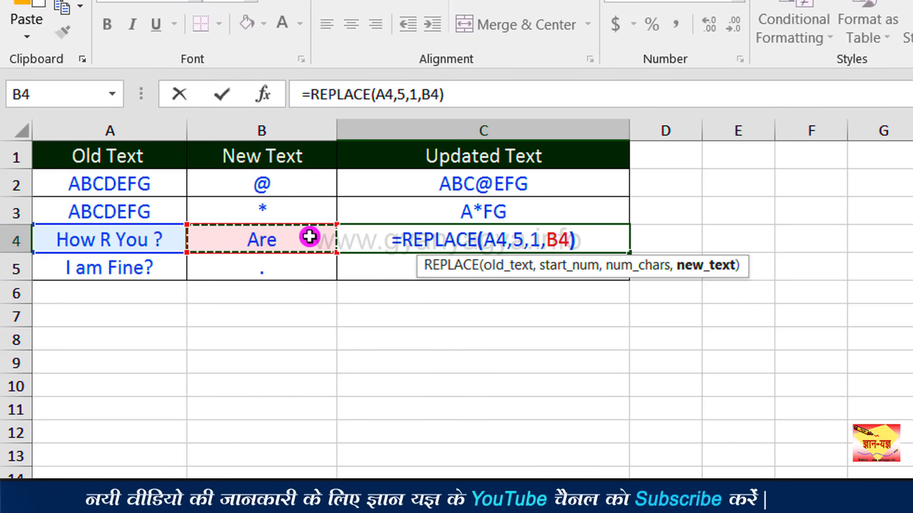
{"action": "key", "text": "Return"}
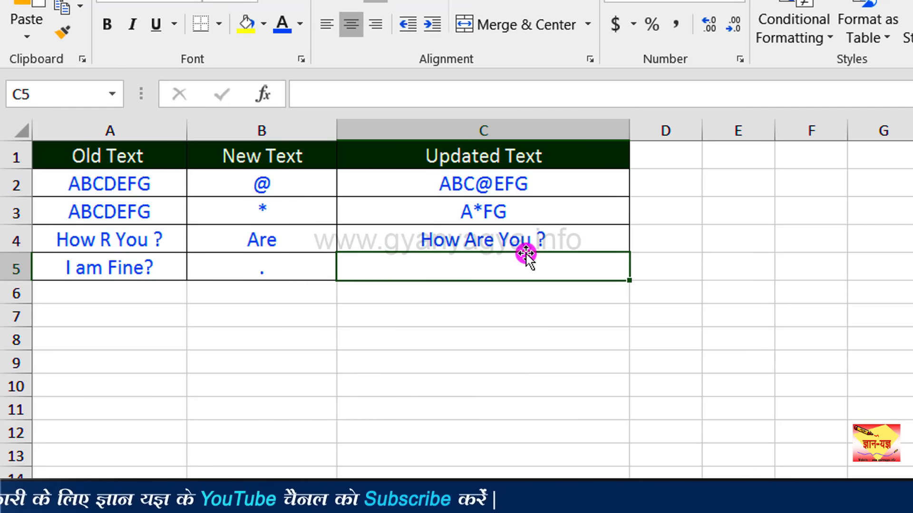
{"action": "left_click", "coordinate": [526, 239]}
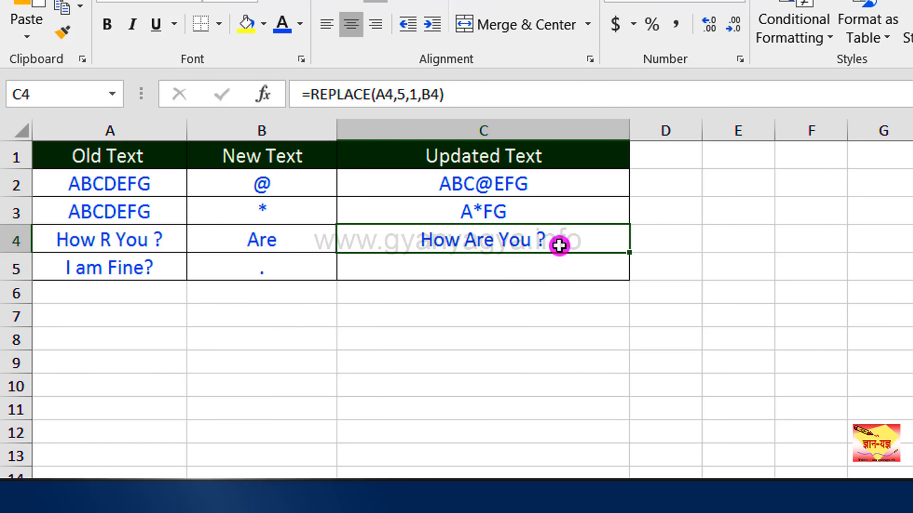
{"action": "left_click", "coordinate": [490, 272]}
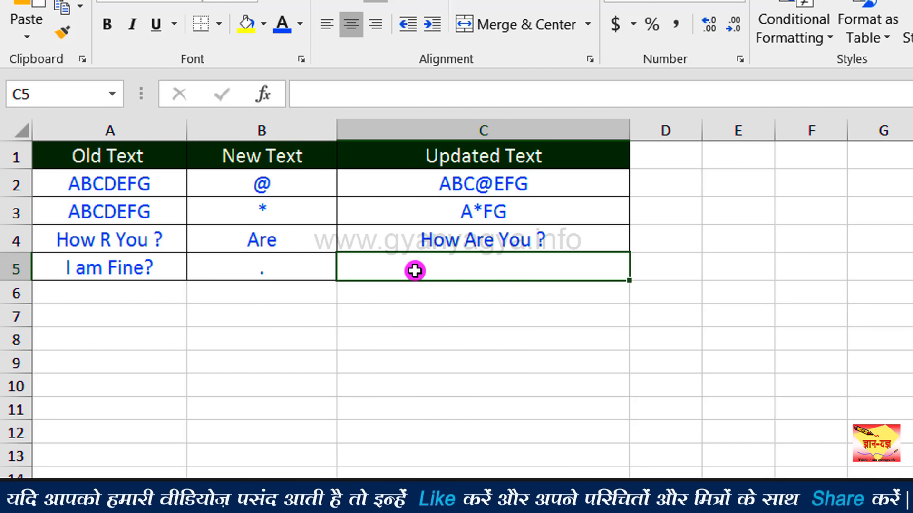
Enter a REPLACE formula in C5 that swaps 1 character of A5, starting at position 10, for the text in B5
{"action": "type", "text": "=re"}
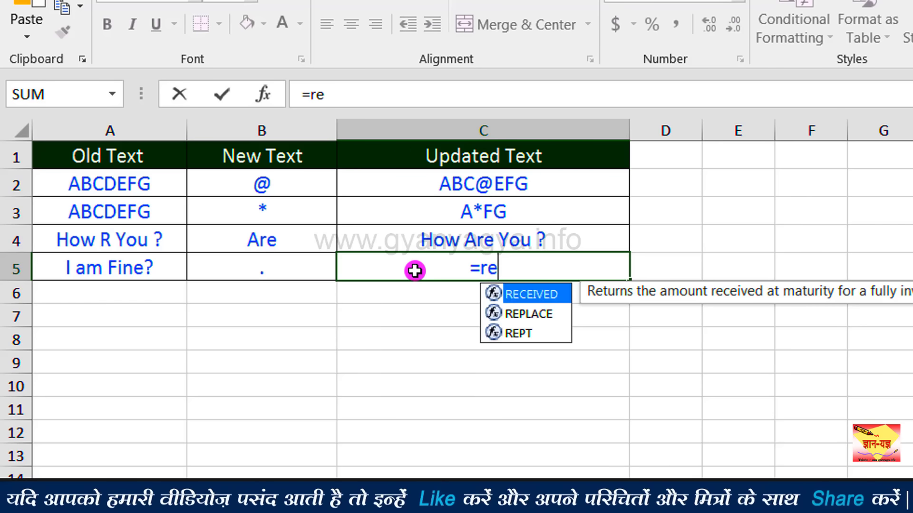
{"action": "double_click", "coordinate": [535, 315]}
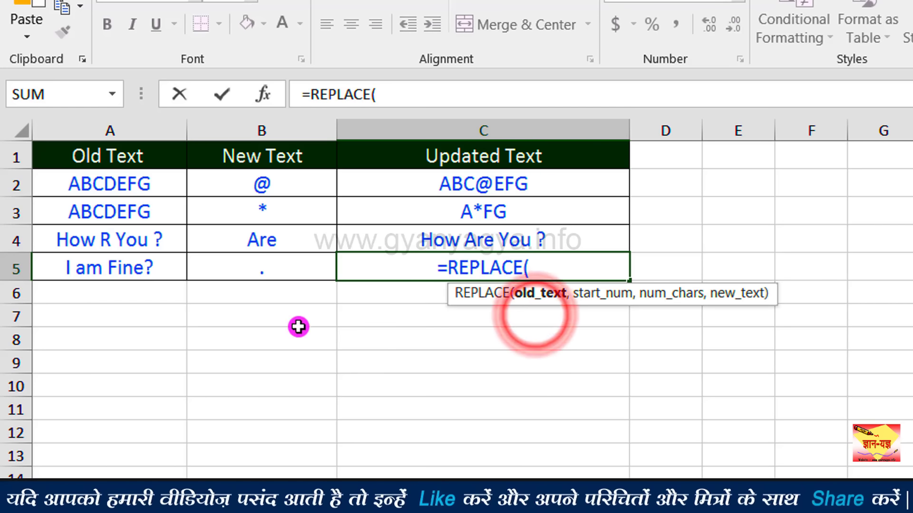
{"action": "left_click", "coordinate": [118, 269]}
{"action": "type", "text": ","}
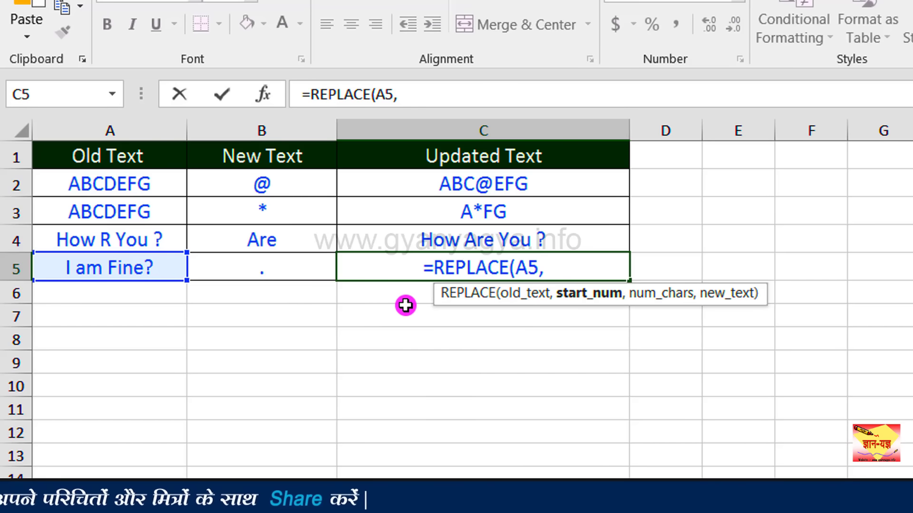
{"action": "type", "text": "10"}
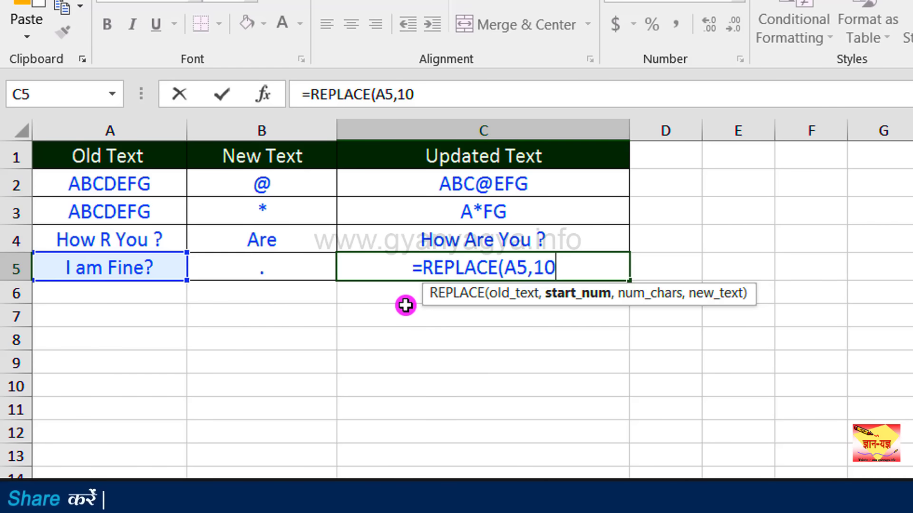
{"action": "type", "text": ","}
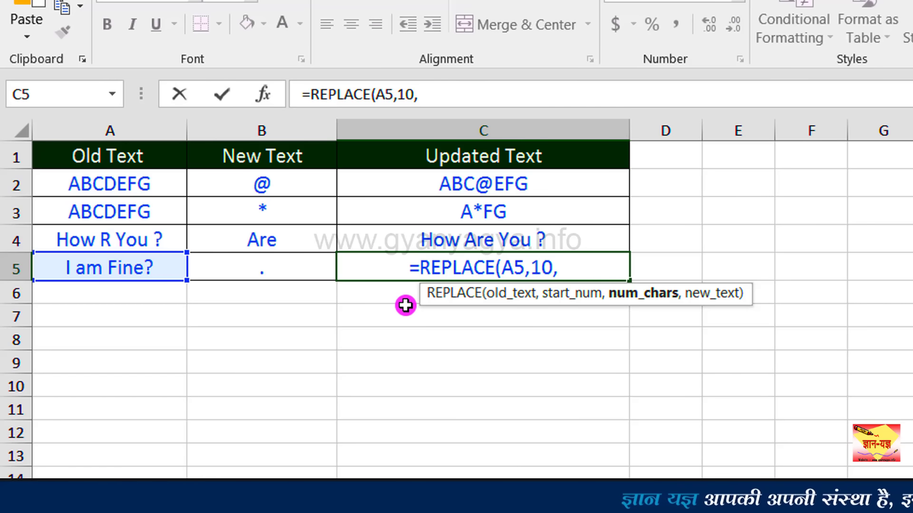
{"action": "type", "text": "1,"}
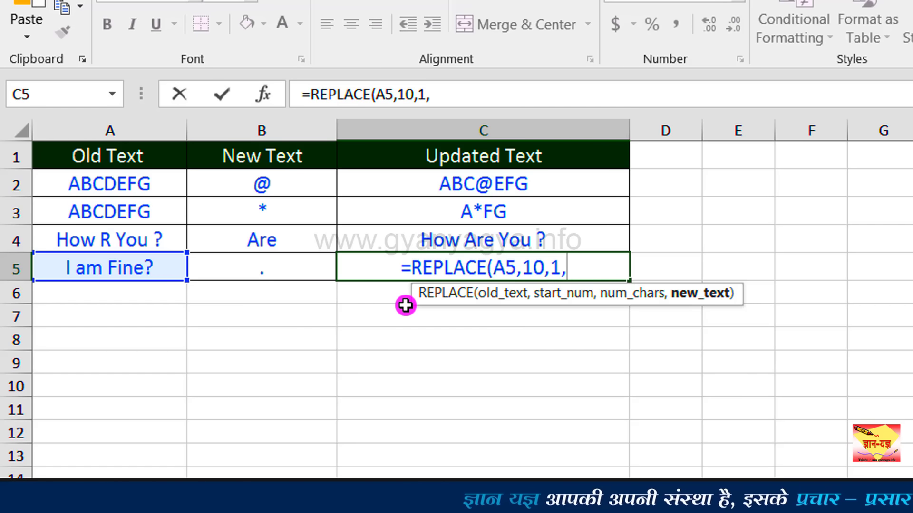
{"action": "left_click", "coordinate": [298, 272]}
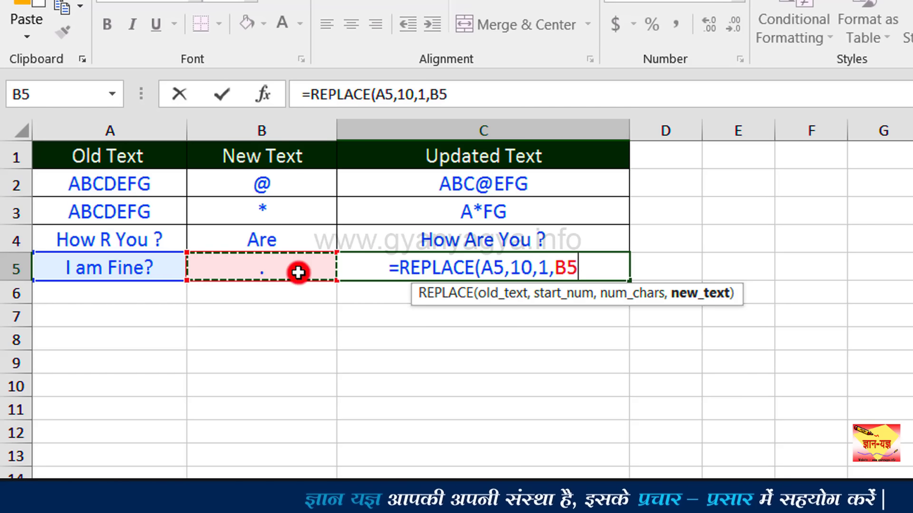
{"action": "type", "text": ")"}
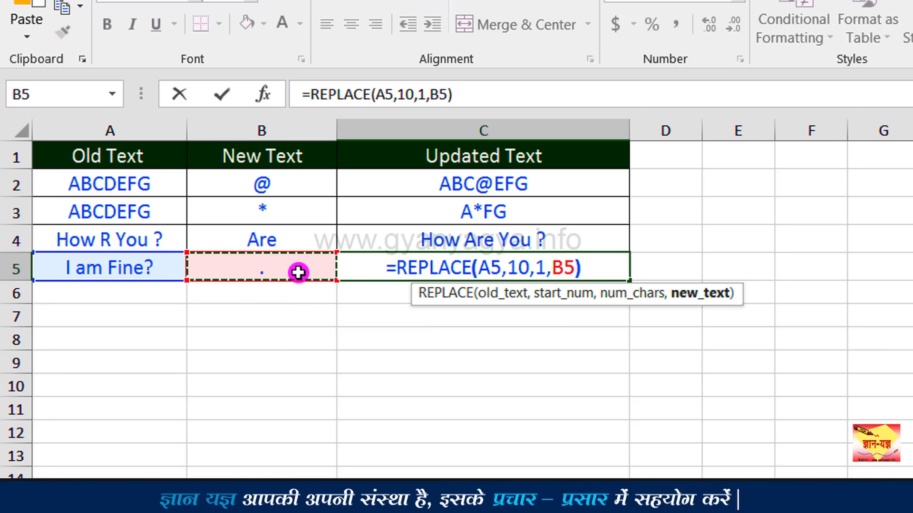
{"action": "key", "text": "Return"}
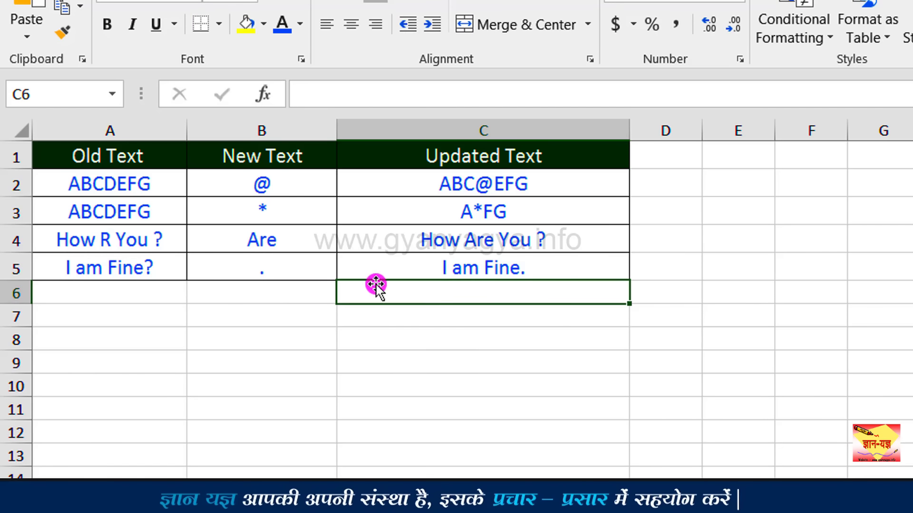
{"action": "left_click", "coordinate": [547, 272]}
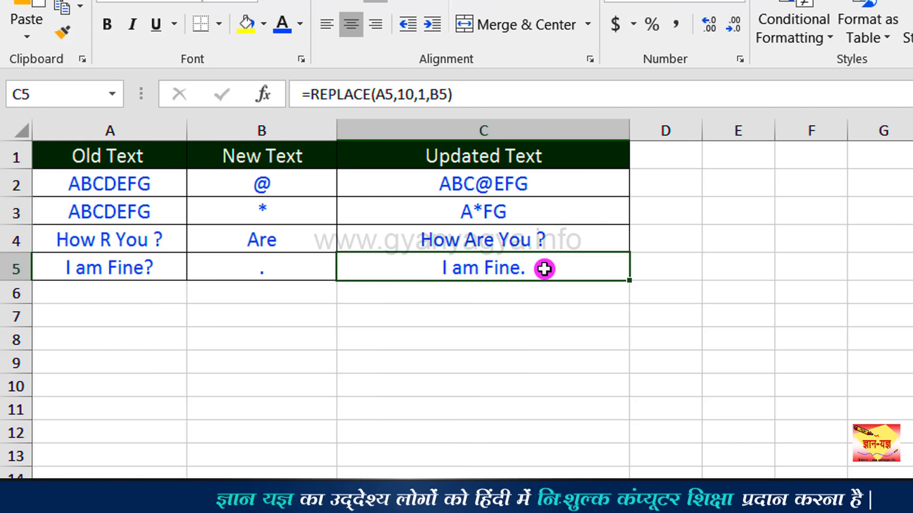
Enter a SUBSTITUTE formula in C6 that replaces "Fine" with "good" in the text of C5
{"action": "left_click", "coordinate": [468, 291]}
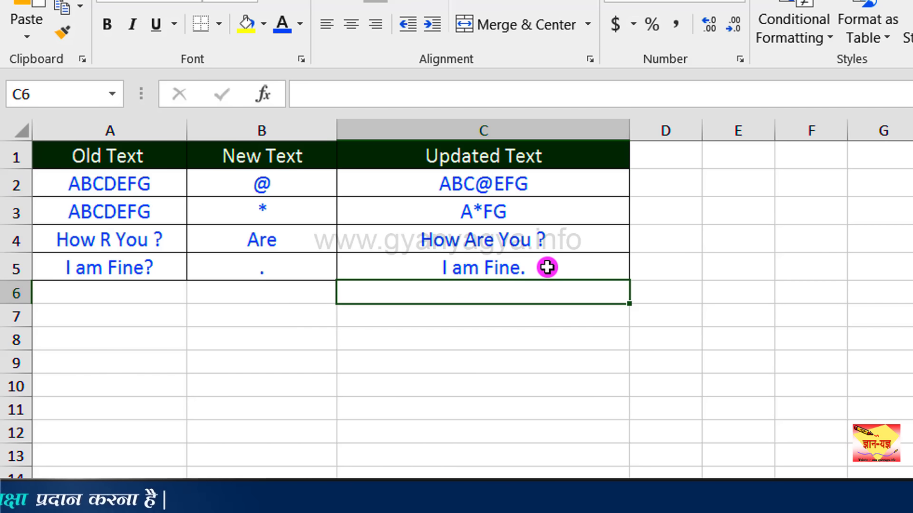
{"action": "left_click", "coordinate": [495, 295]}
{"action": "type", "text": "="}
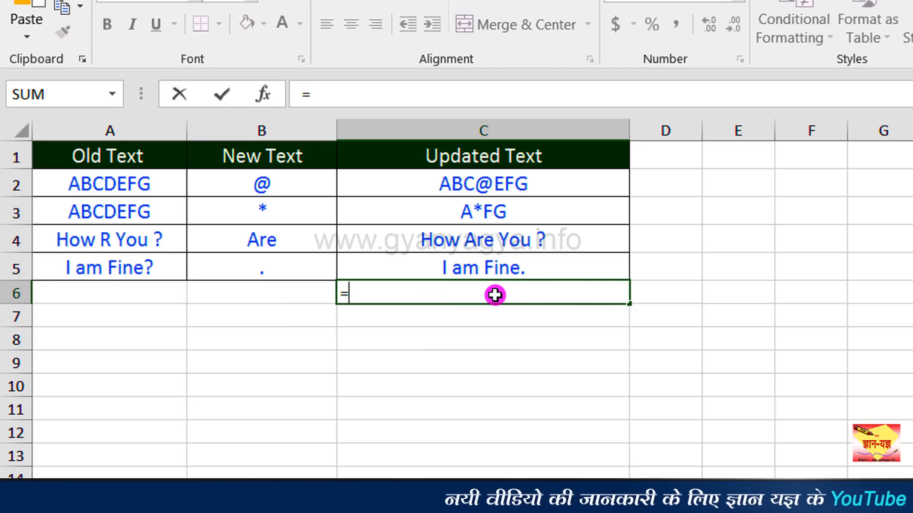
{"action": "type", "text": "su"}
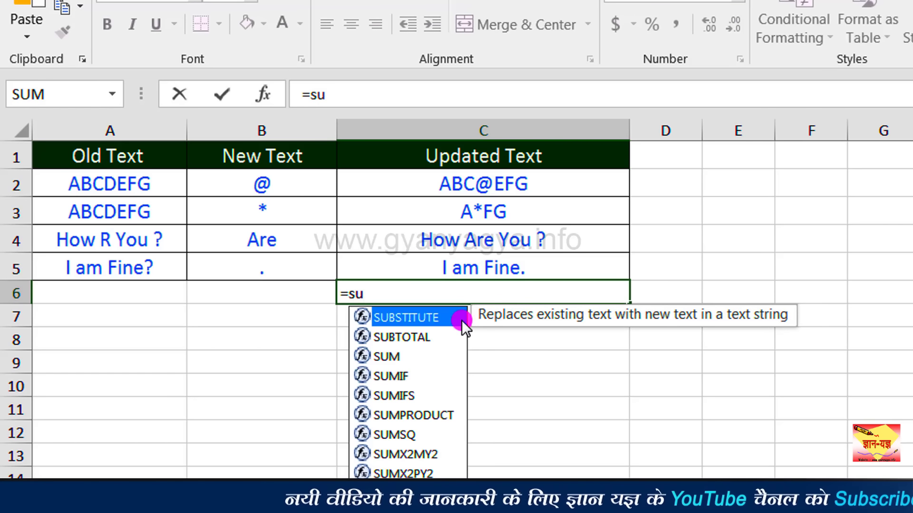
{"action": "double_click", "coordinate": [437, 319]}
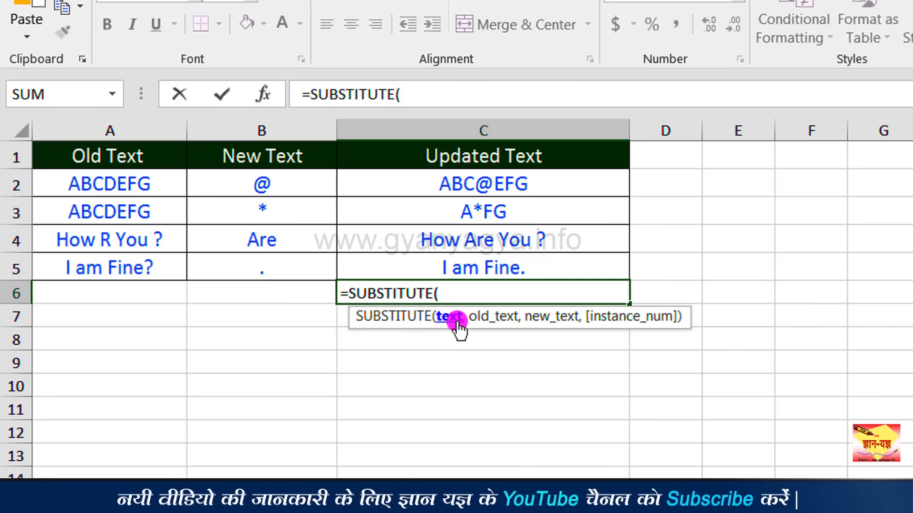
{"action": "left_click", "coordinate": [475, 267]}
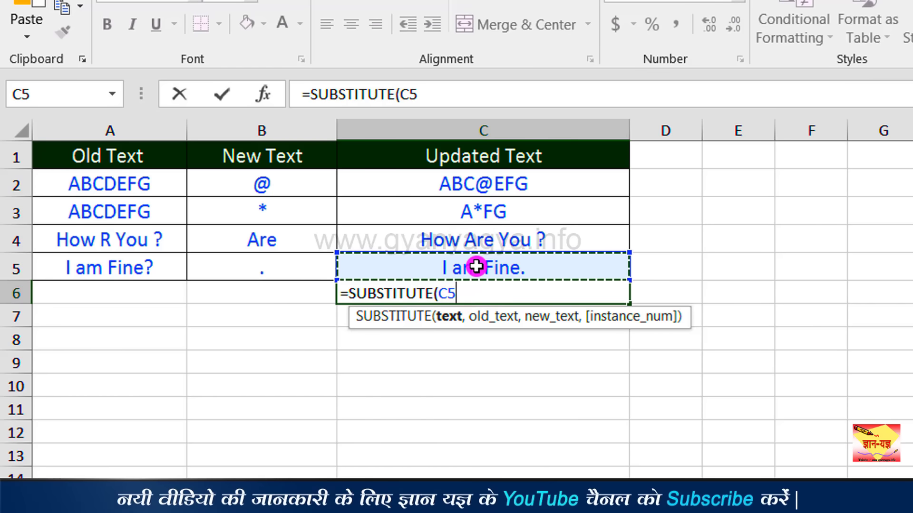
{"action": "type", "text": ",\""}
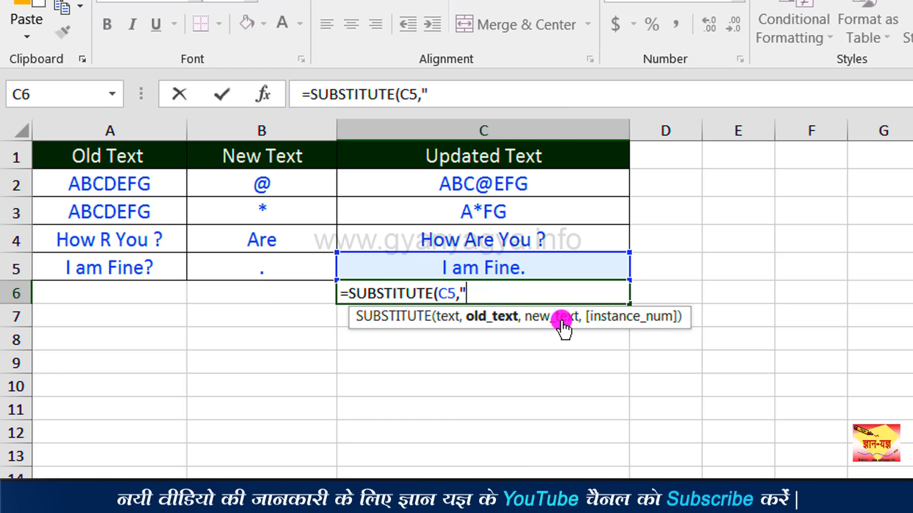
{"action": "type", "text": "Fine"}
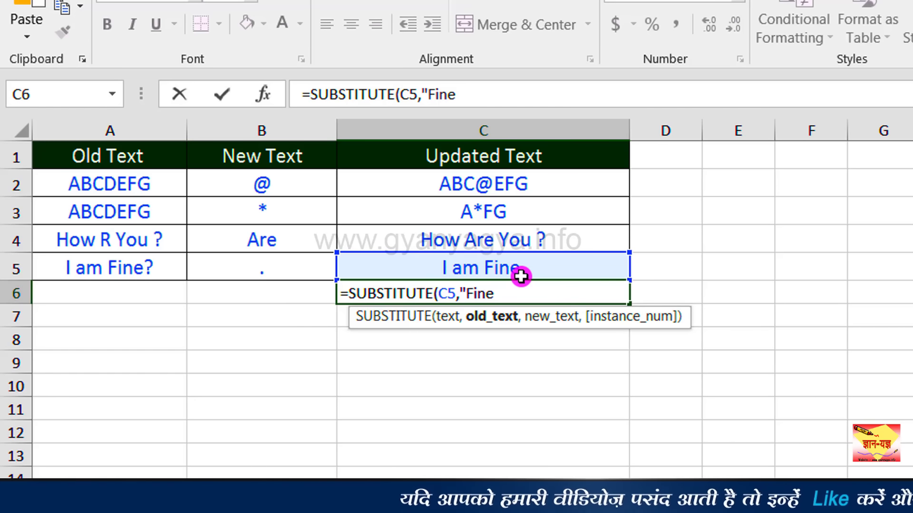
{"action": "type", "text": "\","}
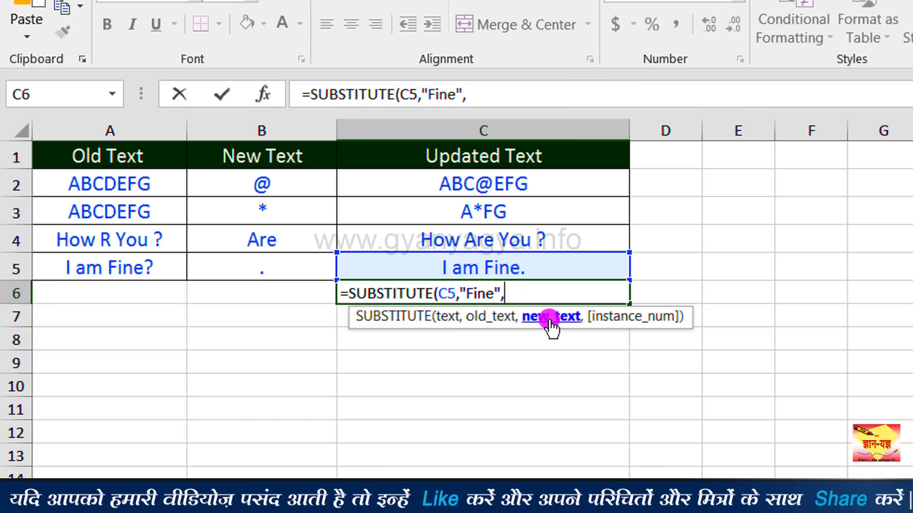
{"action": "type", "text": "\"good"}
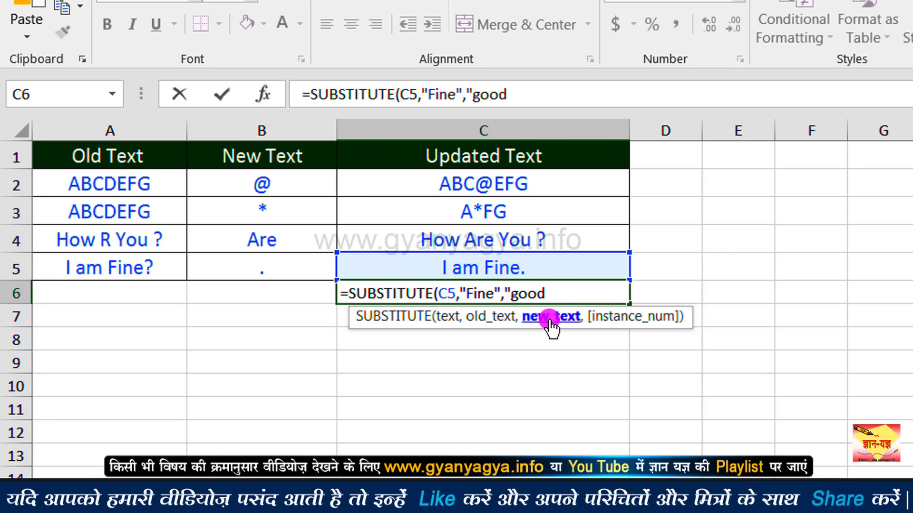
{"action": "type", "text": "\")"}
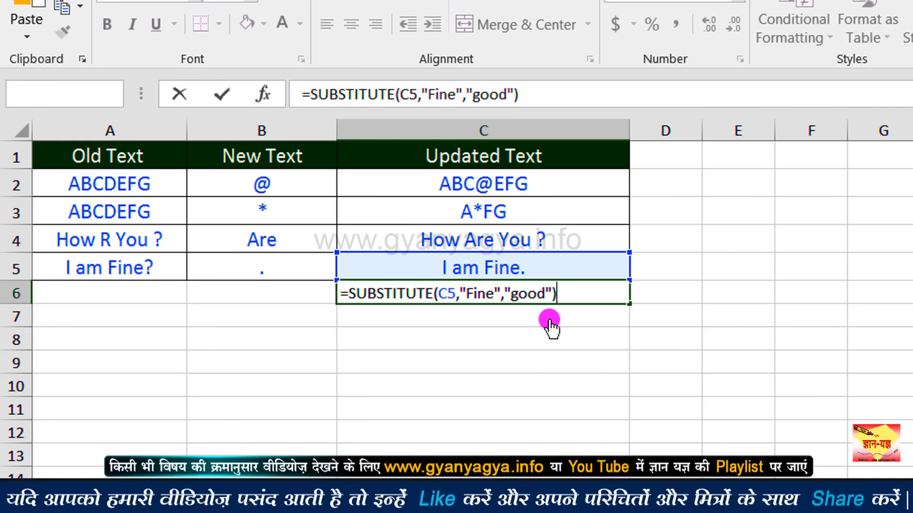
{"action": "key", "text": "Return"}
{"action": "left_click", "coordinate": [493, 293]}
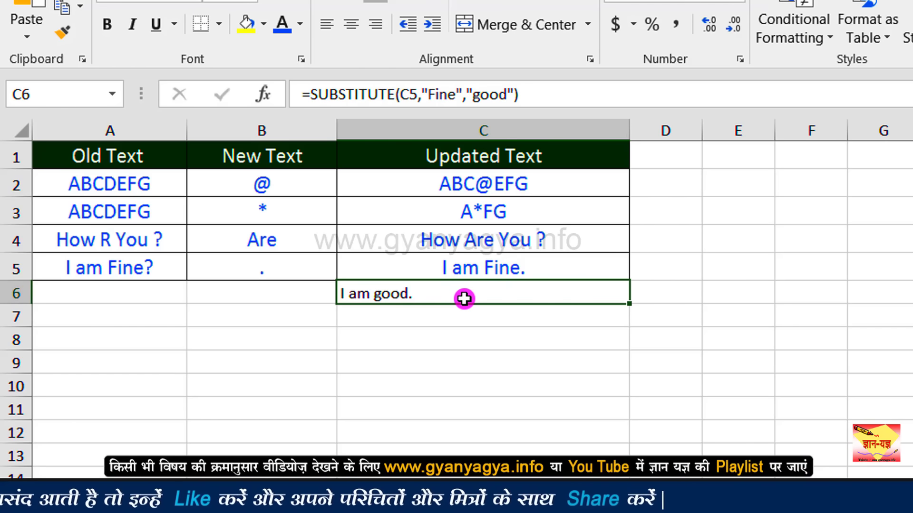
Change the old-text argument of the SUBSTITUTE formula in C6 to lowercase "fine"
{"action": "left_click", "coordinate": [436, 95]}
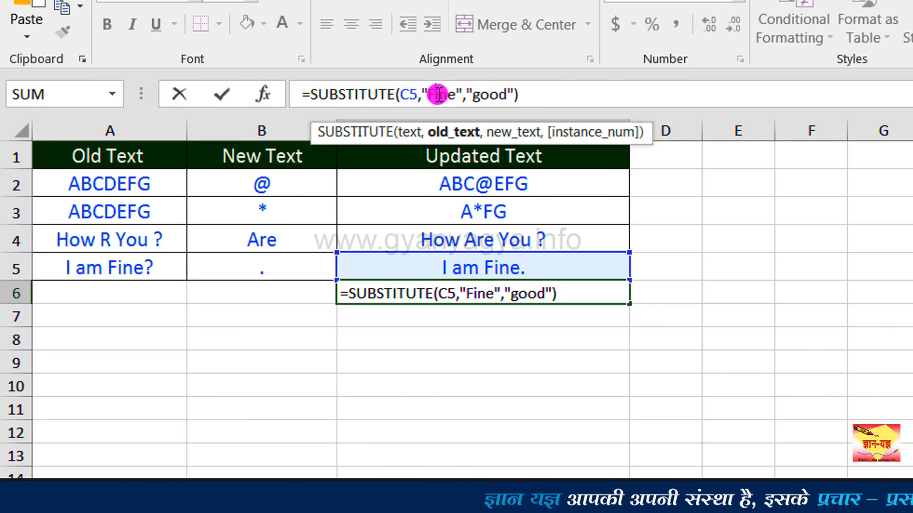
{"action": "key", "text": "BackSpace"}
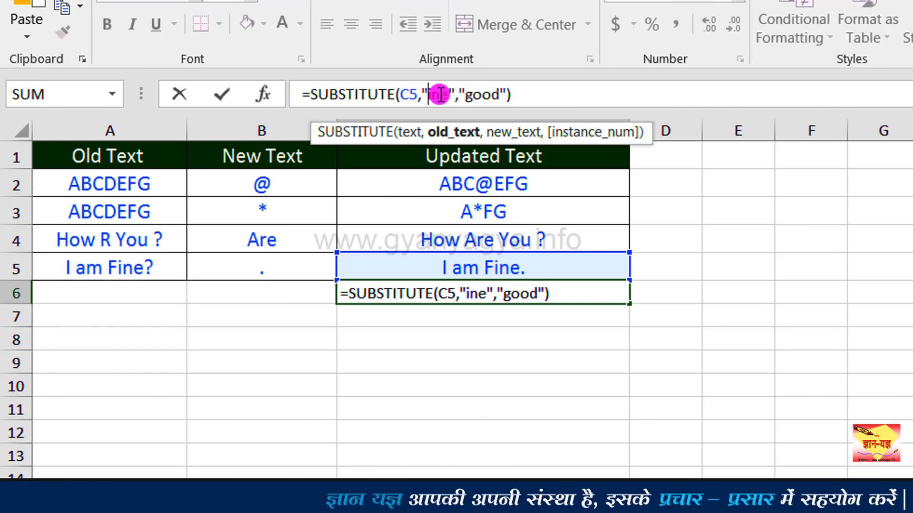
{"action": "type", "text": "f"}
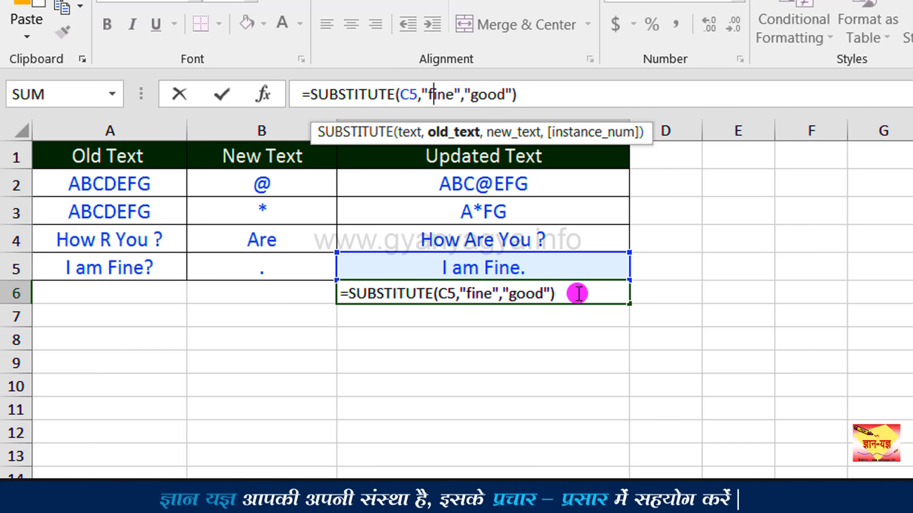
{"action": "key", "text": "Return"}
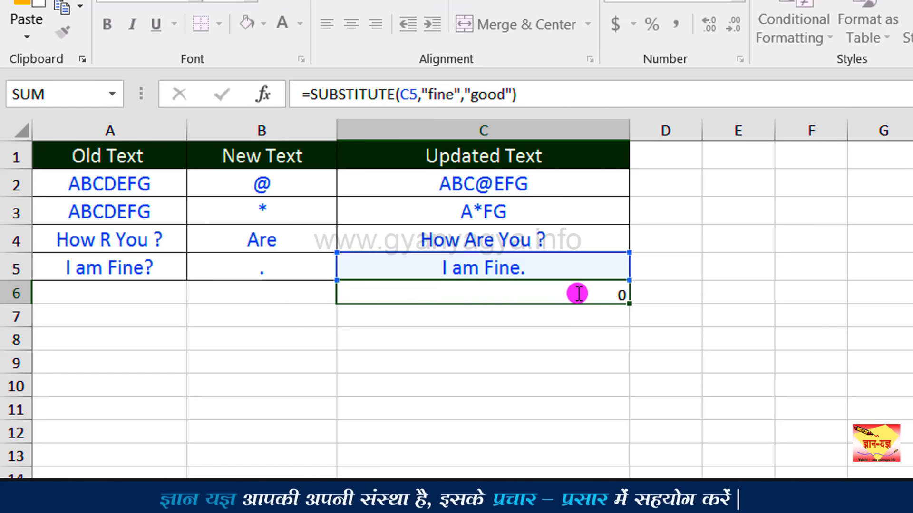
{"action": "left_click", "coordinate": [491, 294]}
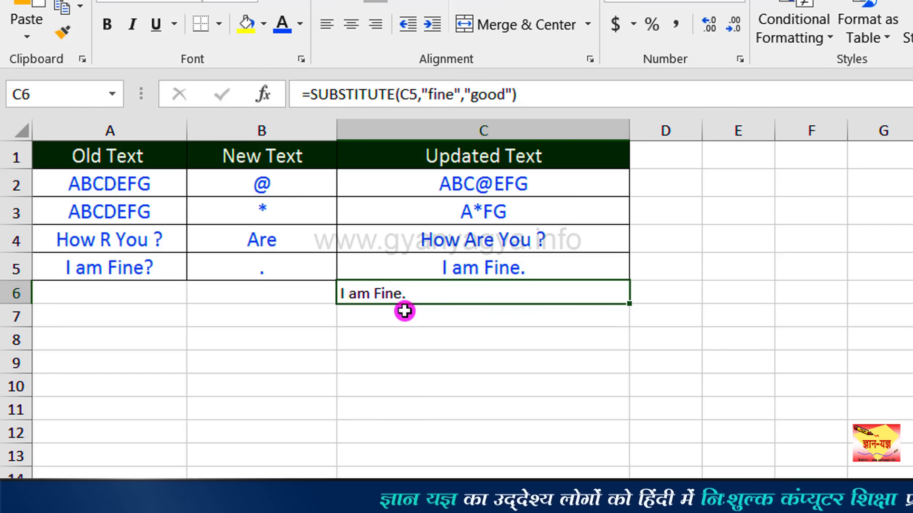
{"action": "left_click", "coordinate": [486, 266]}
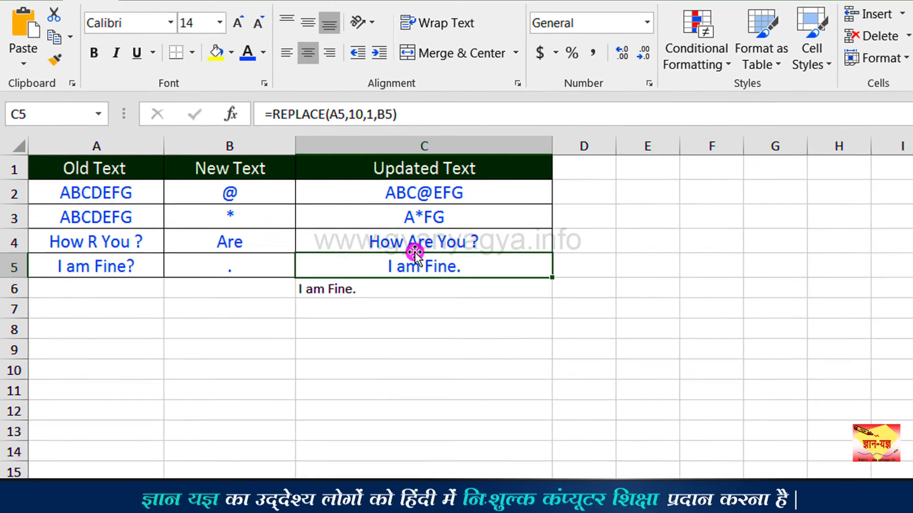
{"action": "left_click", "coordinate": [411, 245]}
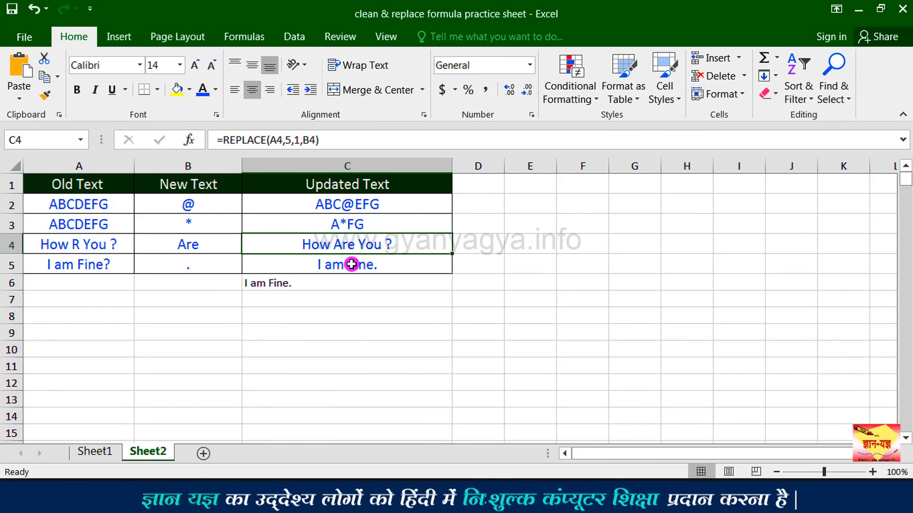
{"action": "left_click", "coordinate": [351, 264]}
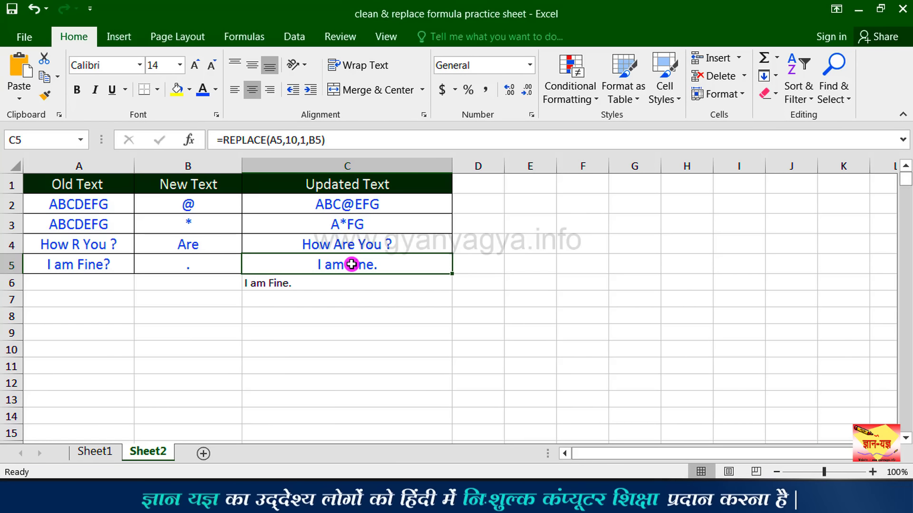